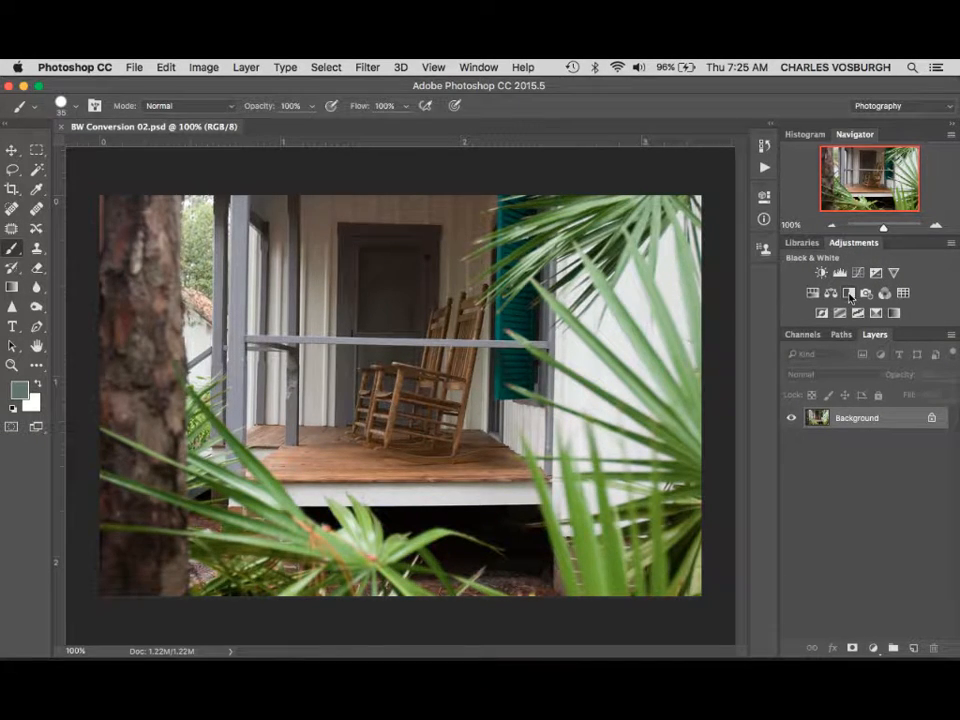
- Add a Black & White adjustment layer above the photo and apply its automatic color mix
click(849, 293)
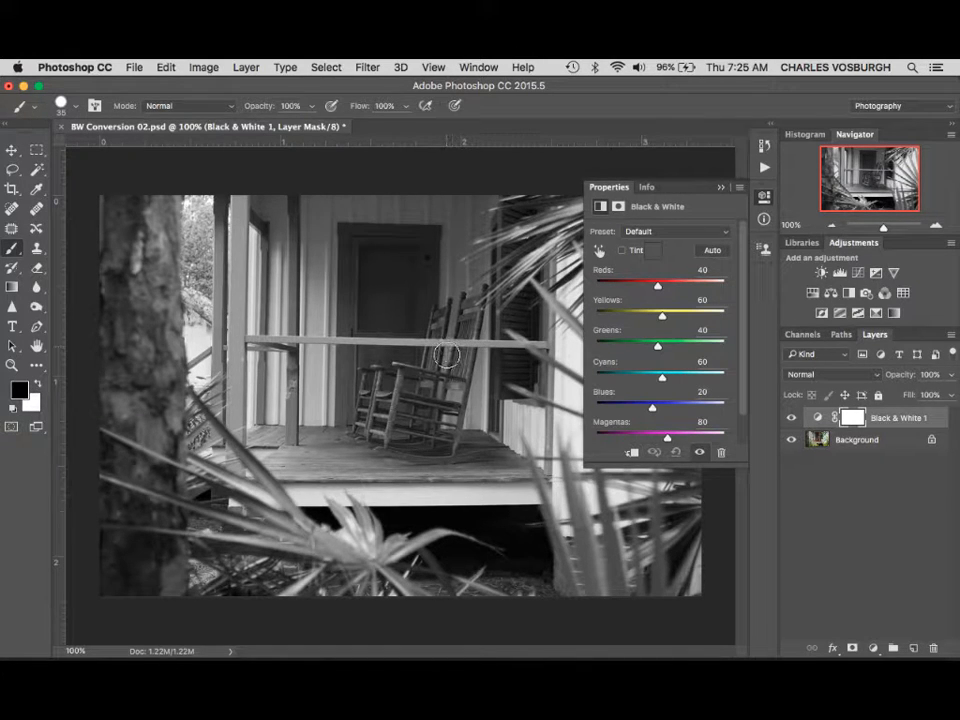
click(708, 254)
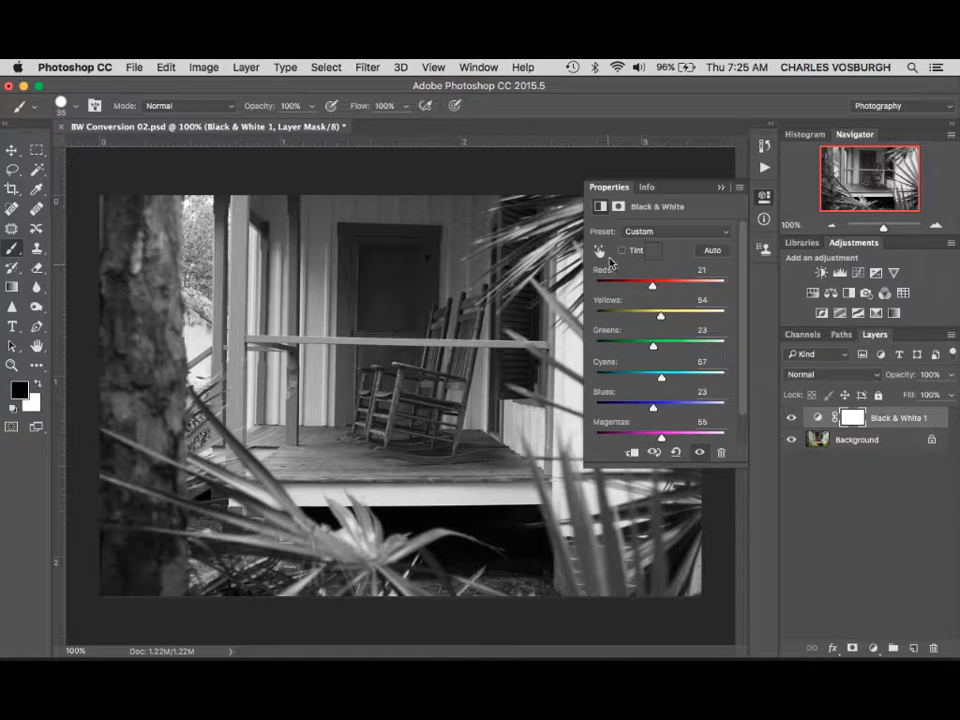
- Try the Blue Filter, Green Filter, Maximum Black and Neutral Density presets on the Black & White adjustment
click(697, 237)
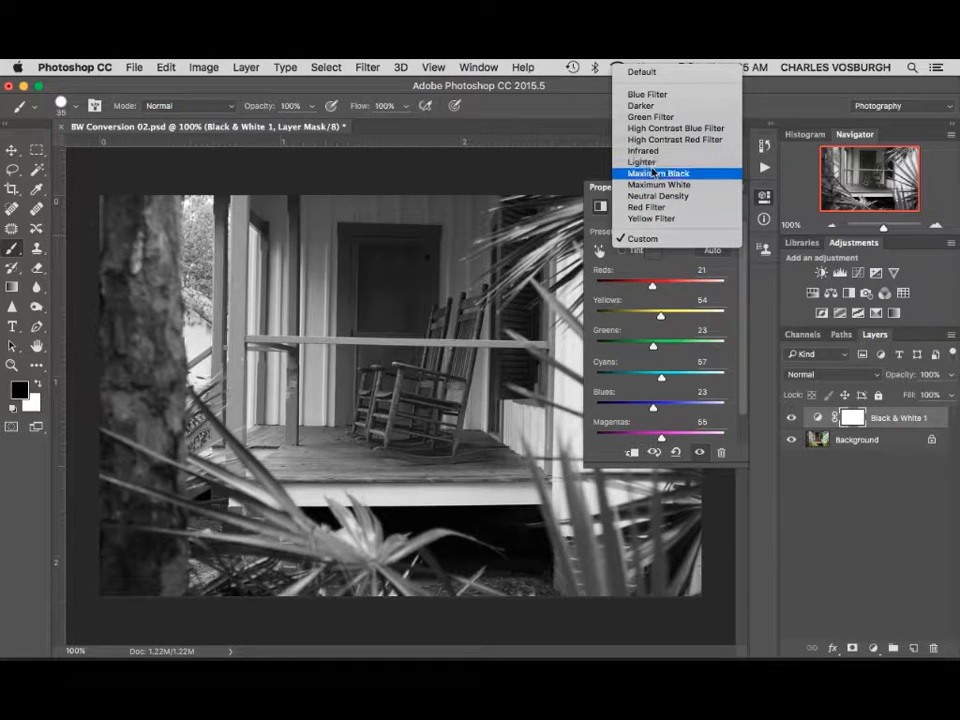
click(657, 98)
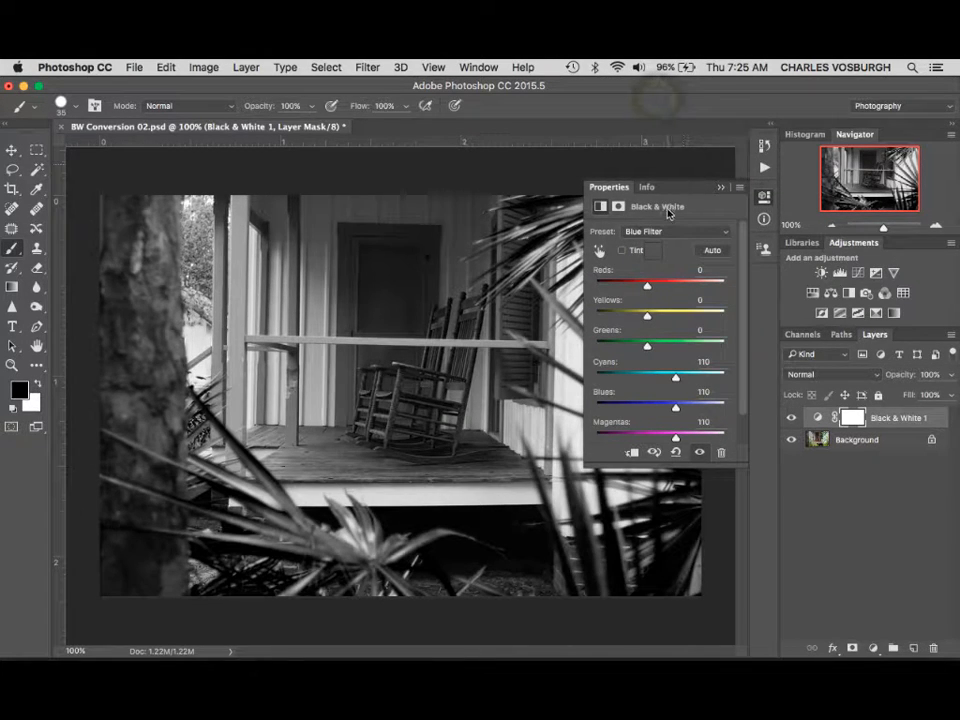
click(661, 233)
click(652, 253)
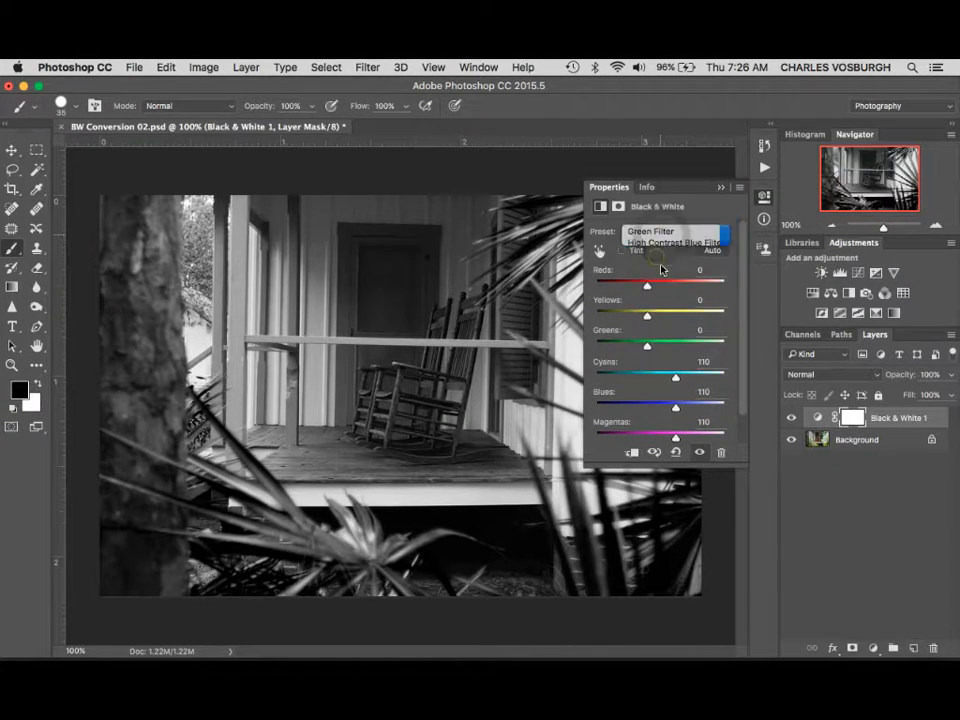
click(656, 231)
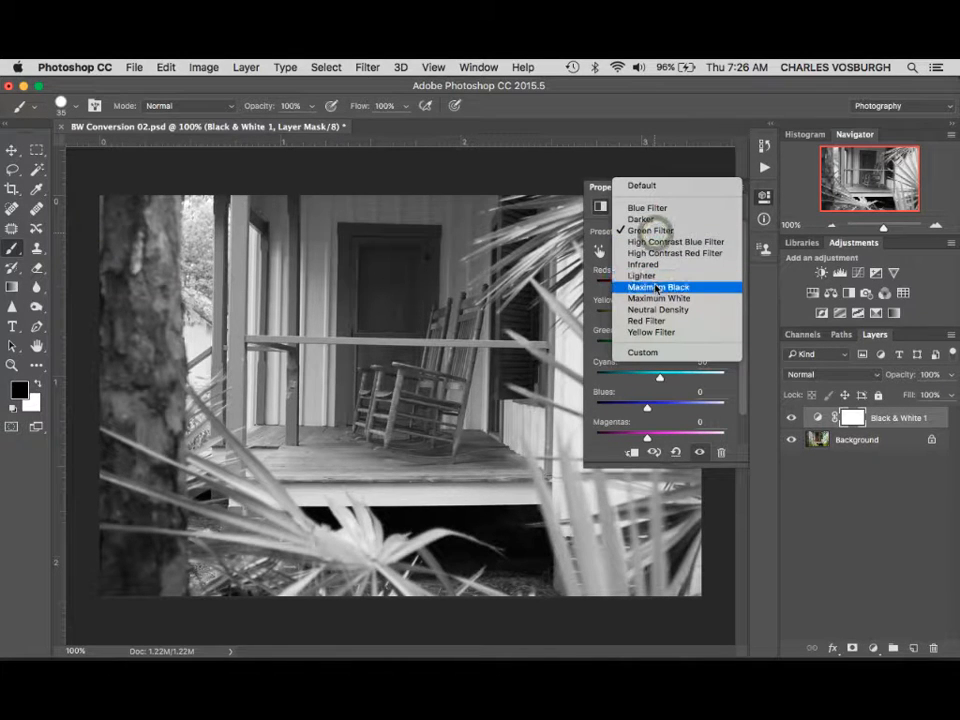
click(656, 288)
click(656, 231)
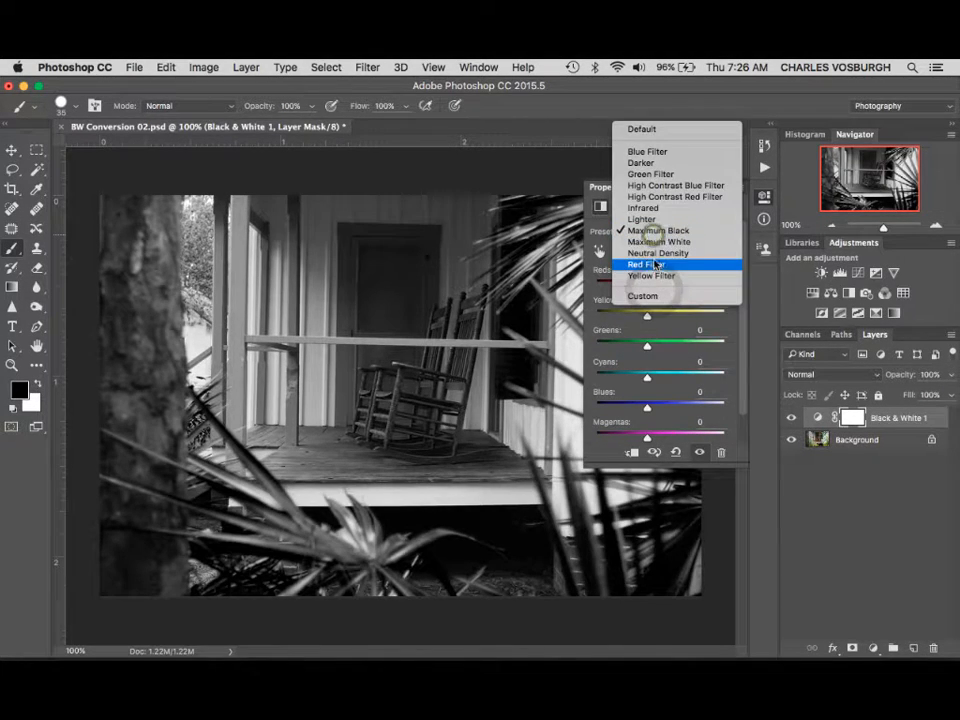
click(655, 252)
- Apply the Yellow Filter preset, and lower Yellows to 48 with the on-image adjustment tool
click(656, 231)
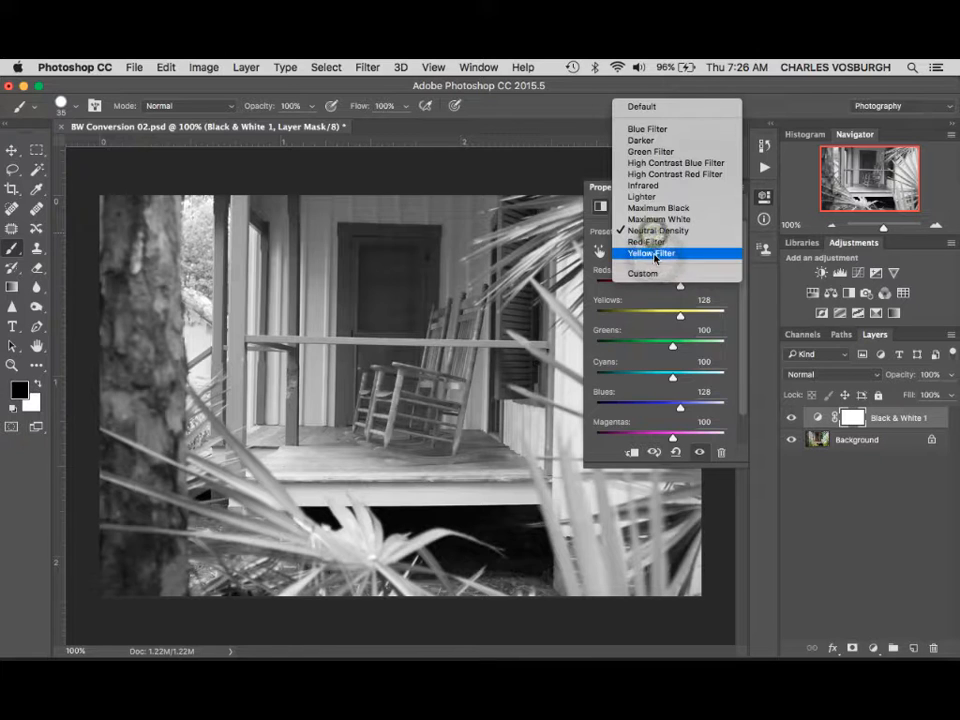
click(652, 252)
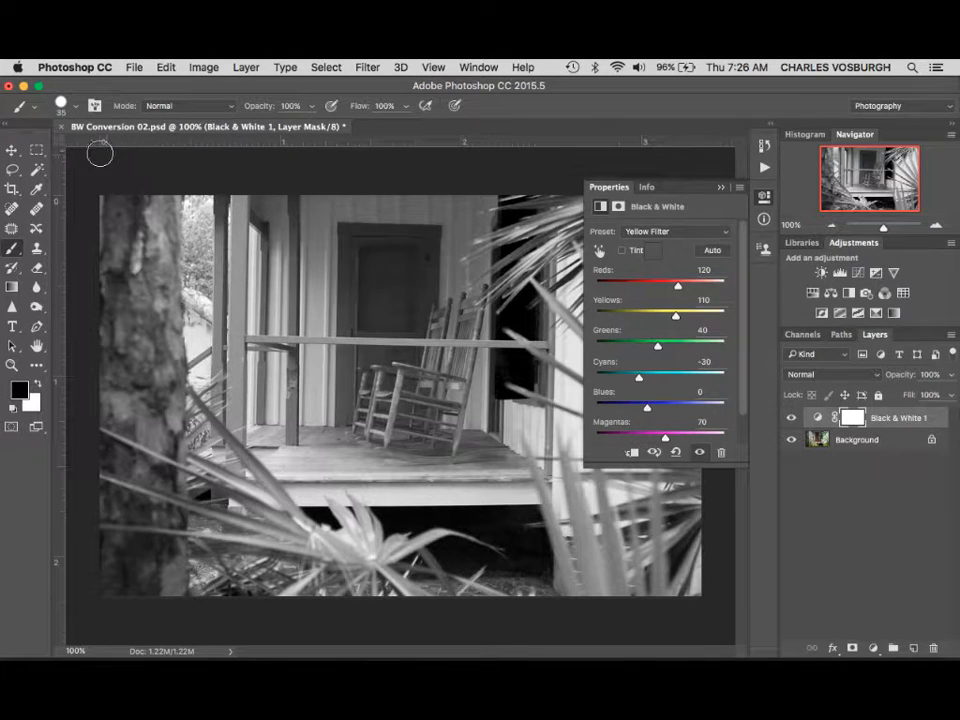
click(12, 150)
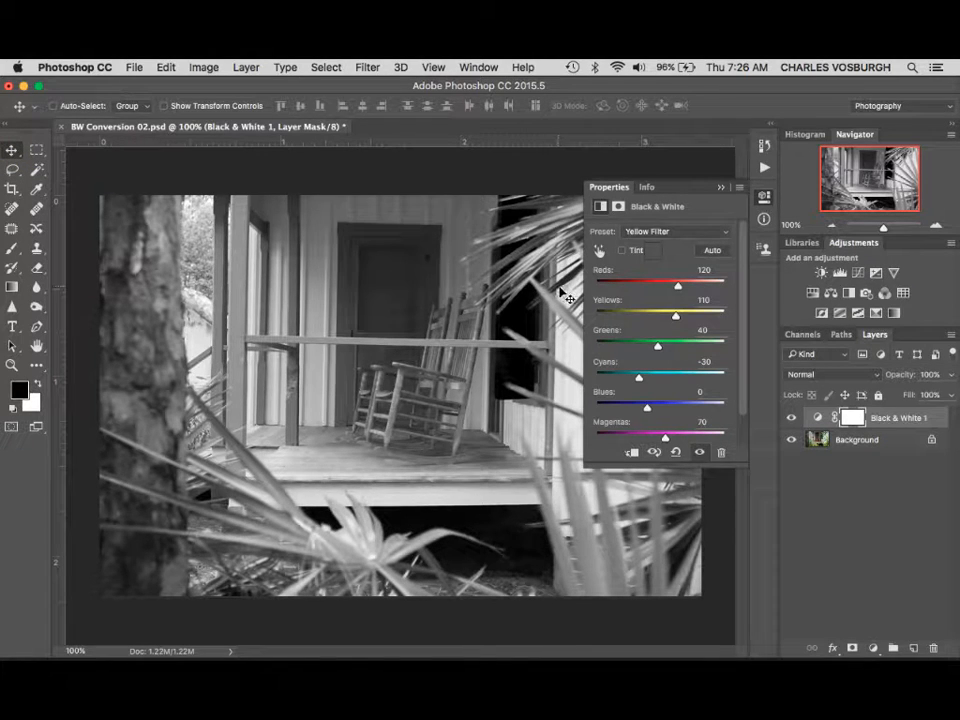
click(600, 252)
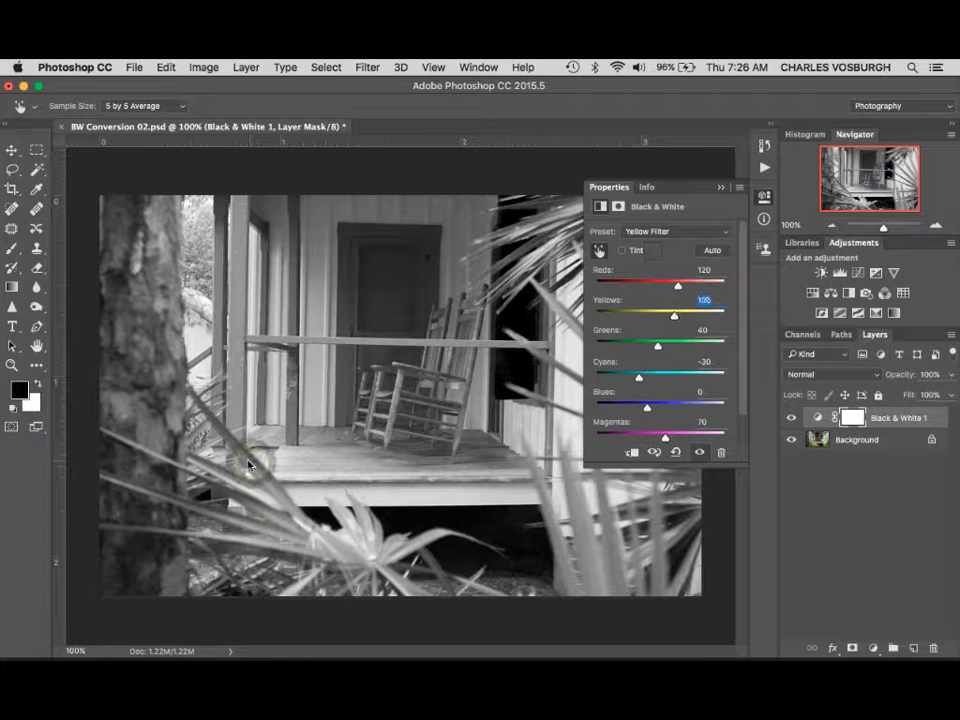
drag(250, 459, 286, 465)
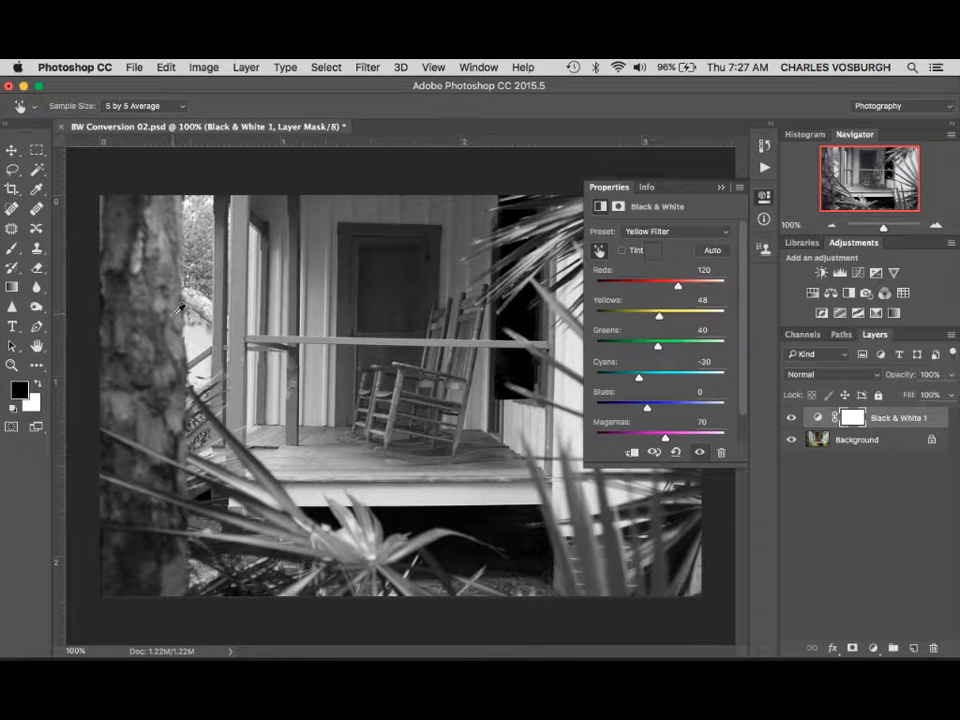
- Lower Reds to 44 and Blues to -26 by adjusting tones directly on the tree trunk and porch
drag(173, 318, 130, 353)
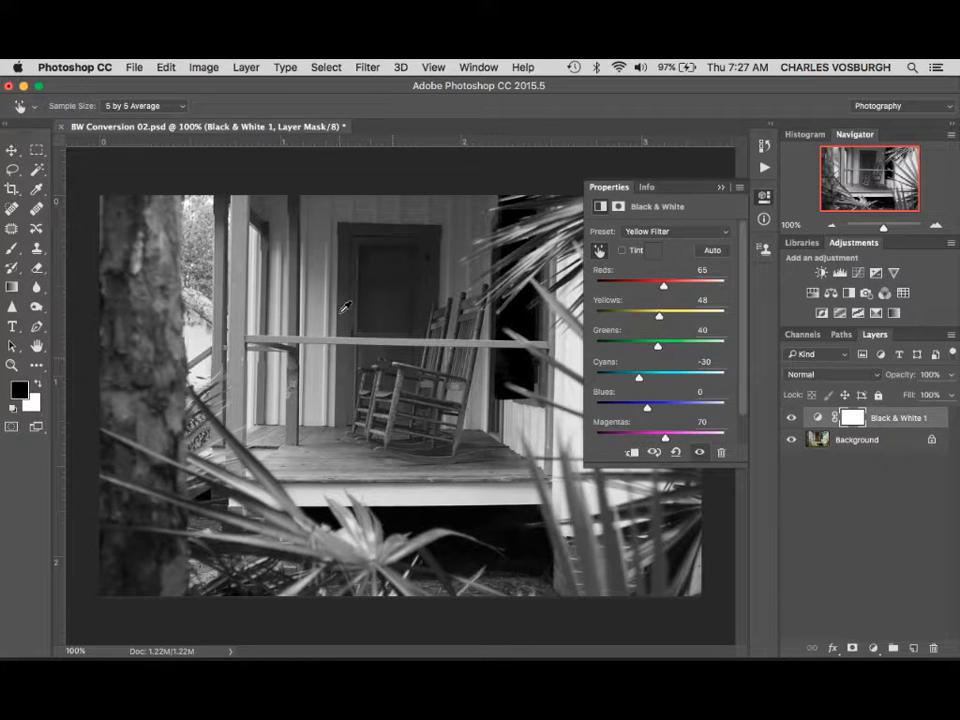
drag(349, 316, 326, 316)
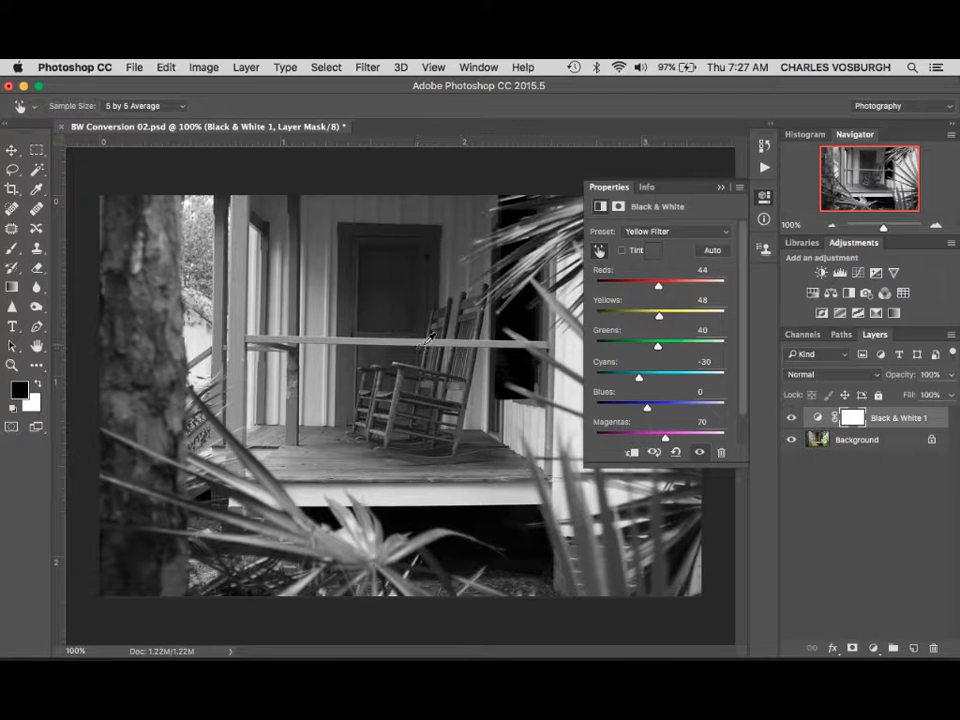
mouse_move(424, 345)
mouse_down()
mouse_move(380, 340)
mouse_move(429, 336)
mouse_up()
drag(740, 282, 748, 251)
- Enable the tint on the Black & White adjustment and open its tint color for editing
click(621, 251)
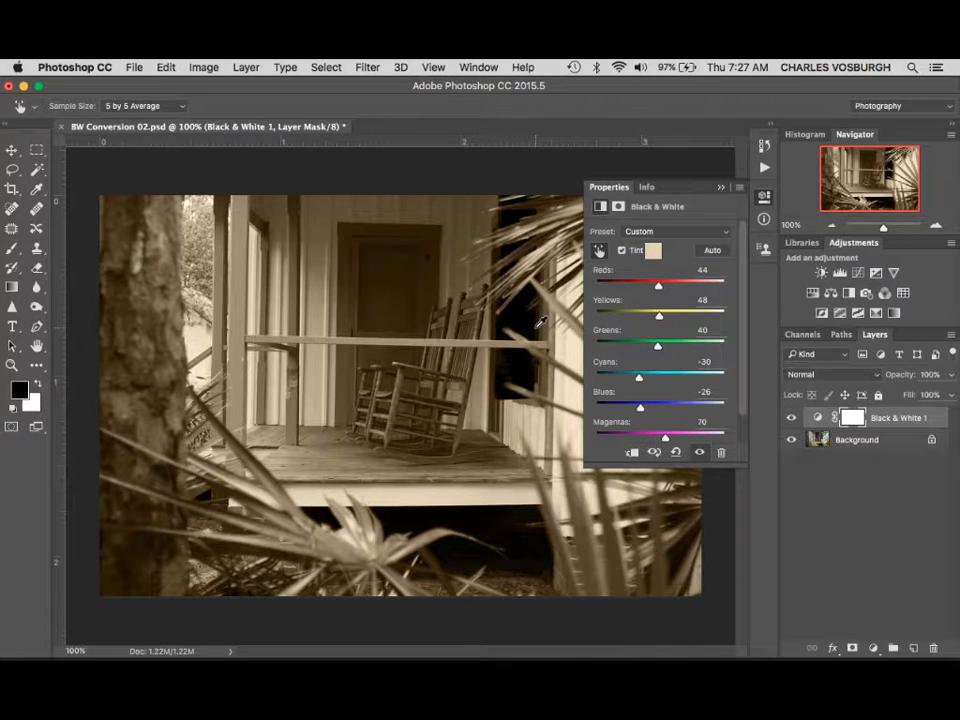
click(652, 255)
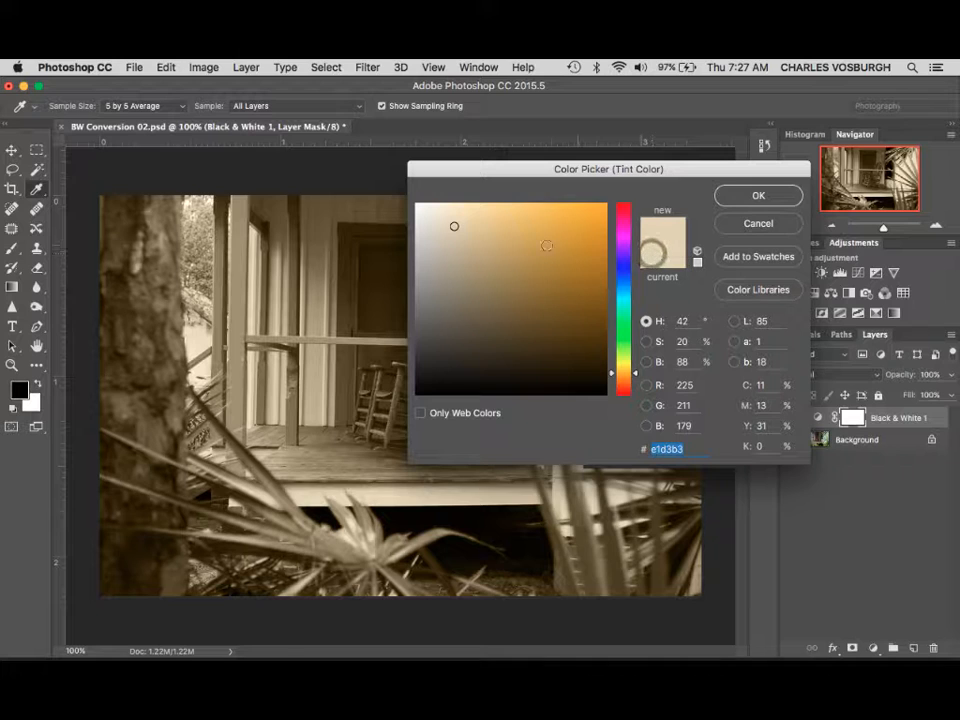
- Try gray-beige, green and blue tint colors, and restore the original tint color
mouse_move(453, 233)
mouse_down()
mouse_move(436, 247)
mouse_move(428, 278)
mouse_move(586, 250)
mouse_move(435, 262)
mouse_up()
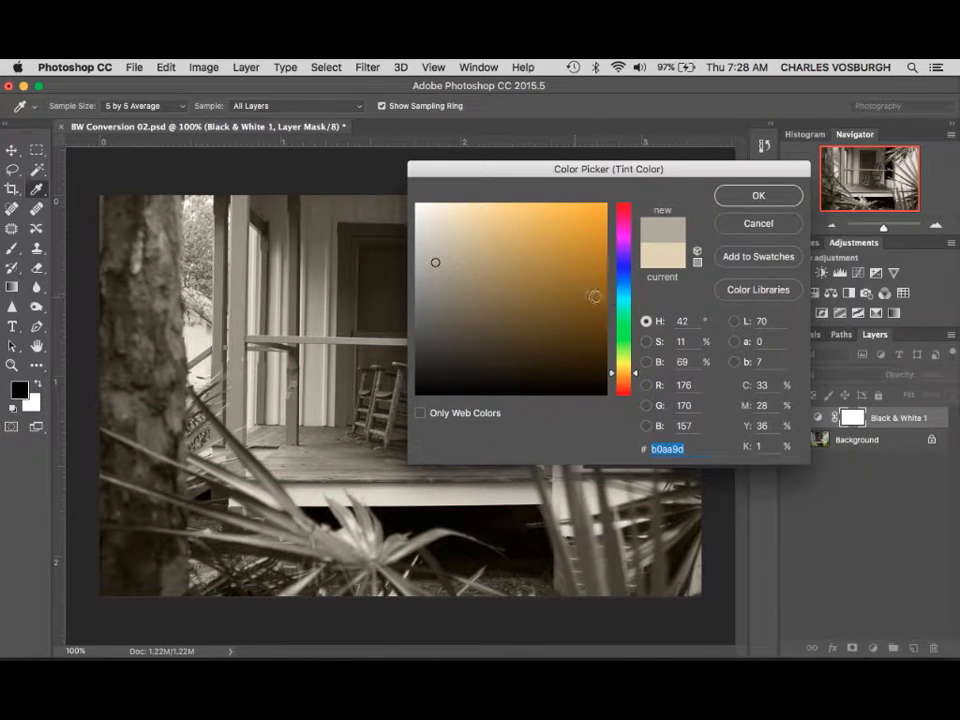
click(624, 326)
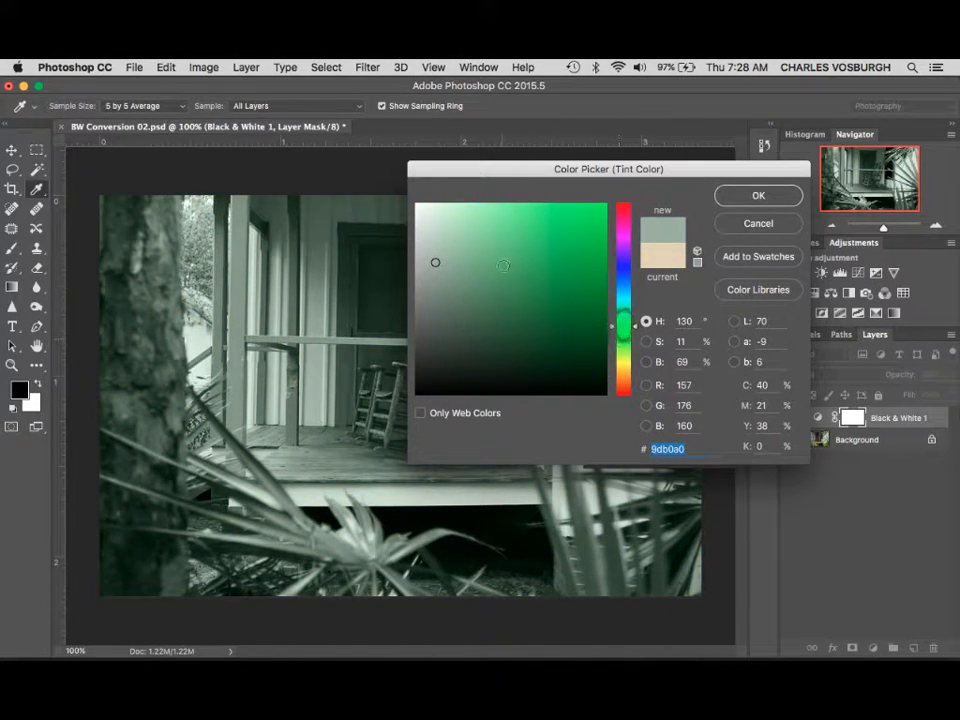
mouse_move(506, 256)
mouse_down()
mouse_move(522, 244)
mouse_move(443, 279)
mouse_up()
click(622, 266)
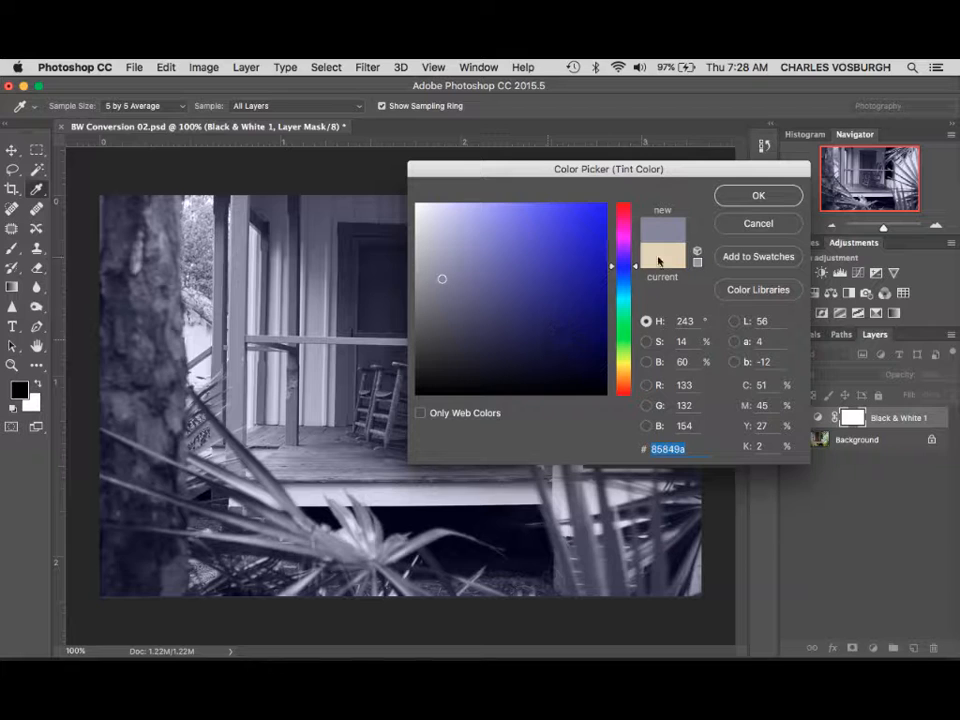
click(658, 257)
- Set the tint to the muted warm color d4cec1 and accept it
drag(466, 226, 432, 236)
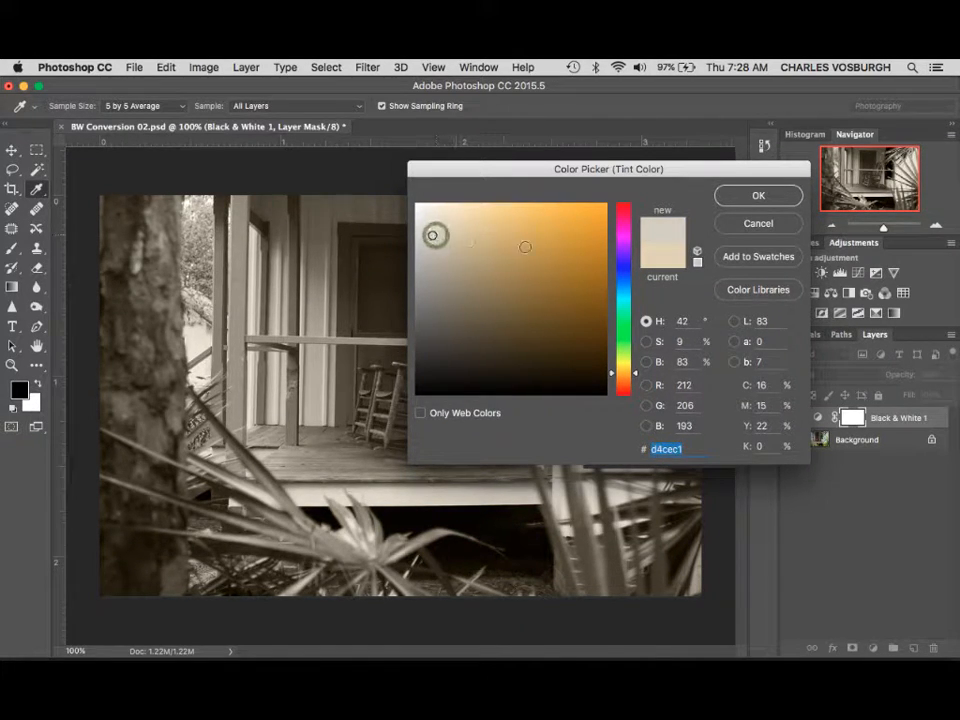
click(757, 196)
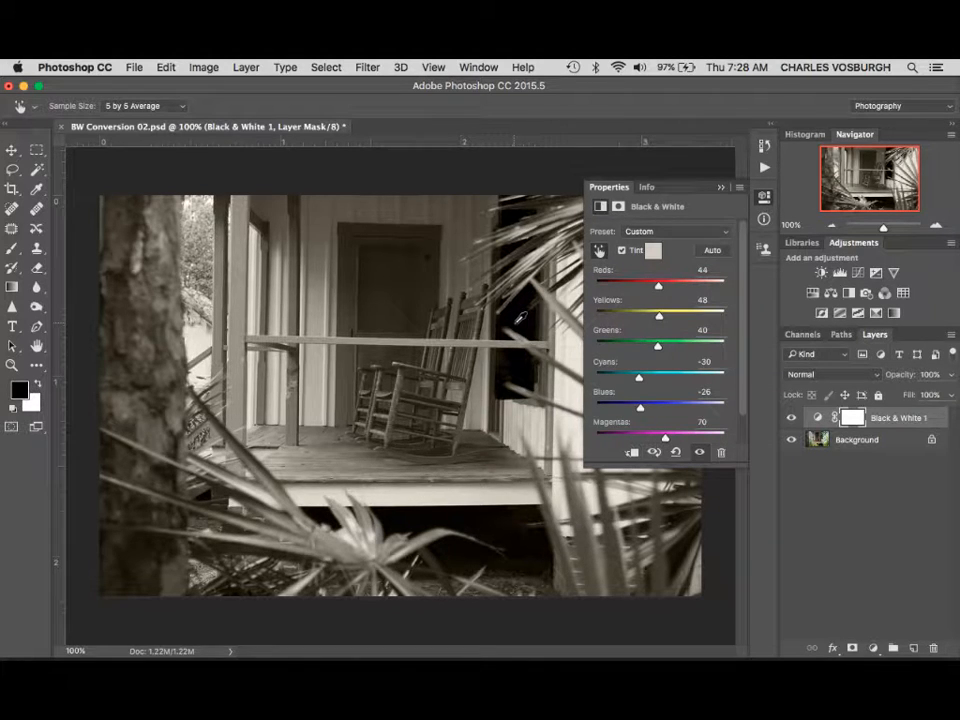
click(739, 193)
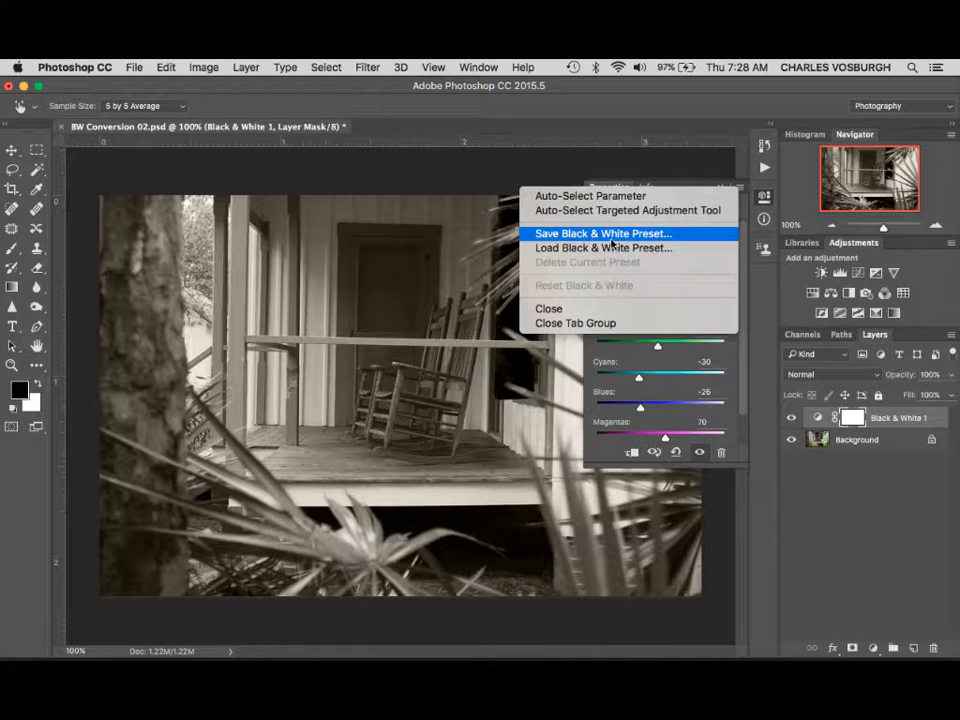
click(668, 166)
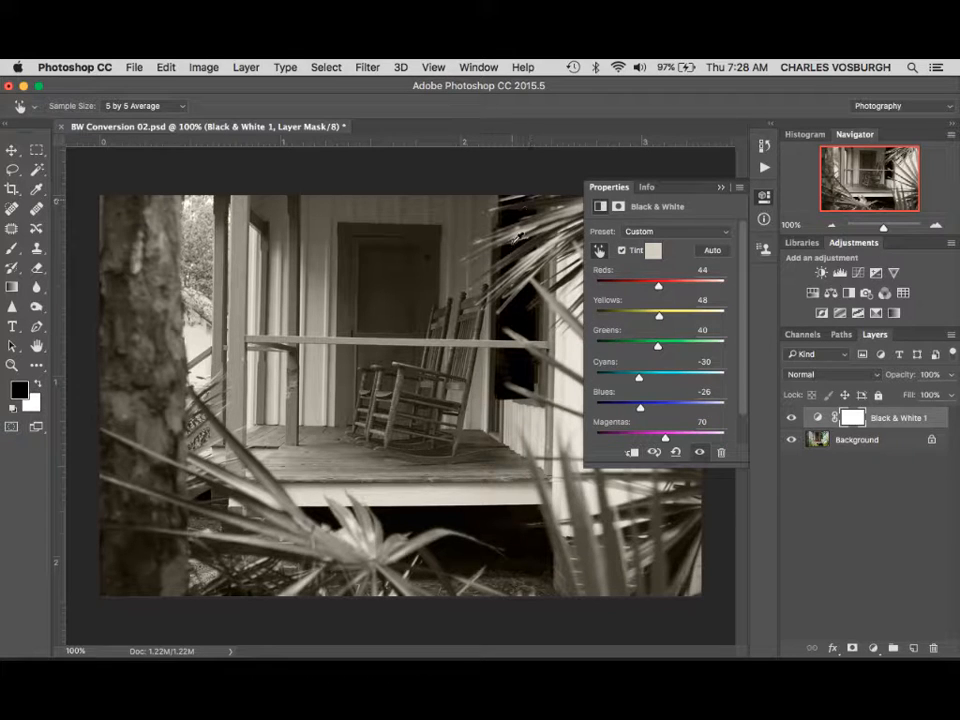
click(636, 232)
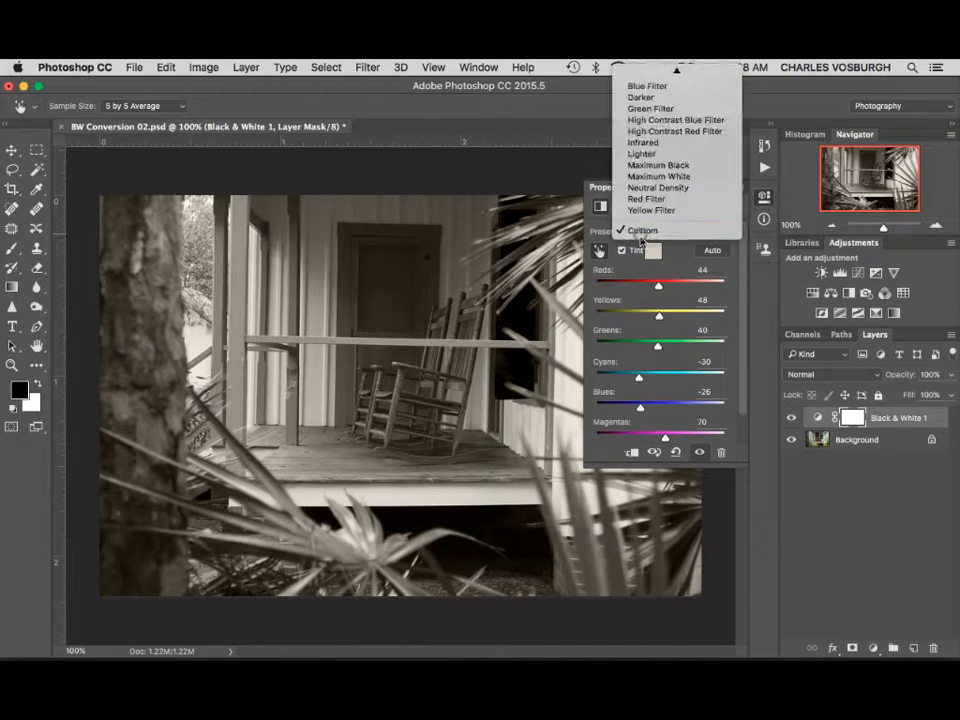
click(602, 241)
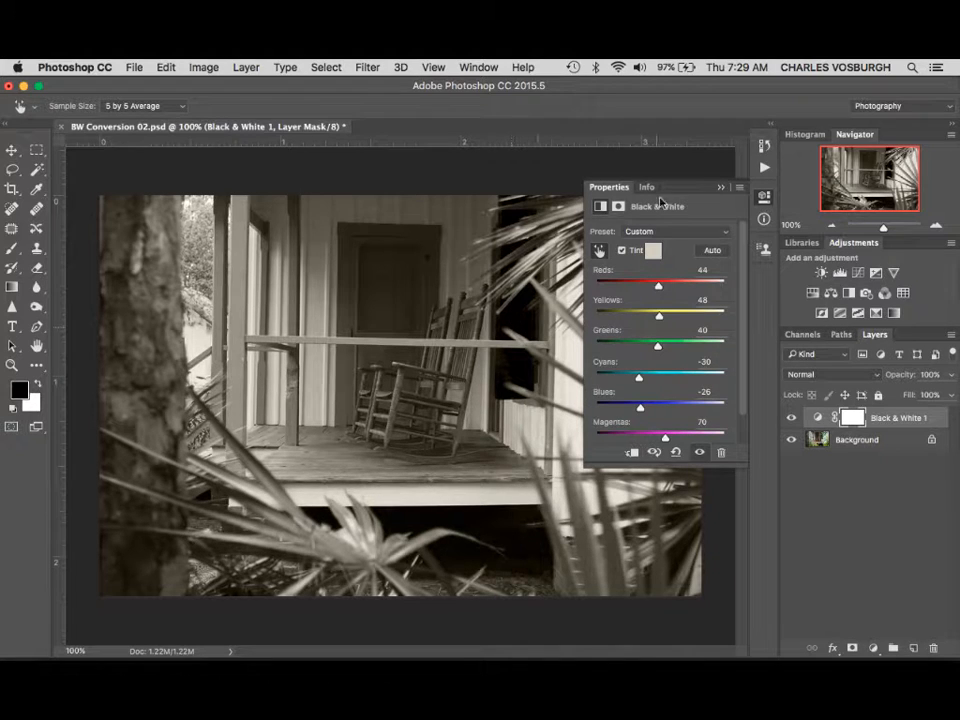
- Collapse the Black & White settings, reopen them from the adjustment layer for review, and collapse them again
click(722, 191)
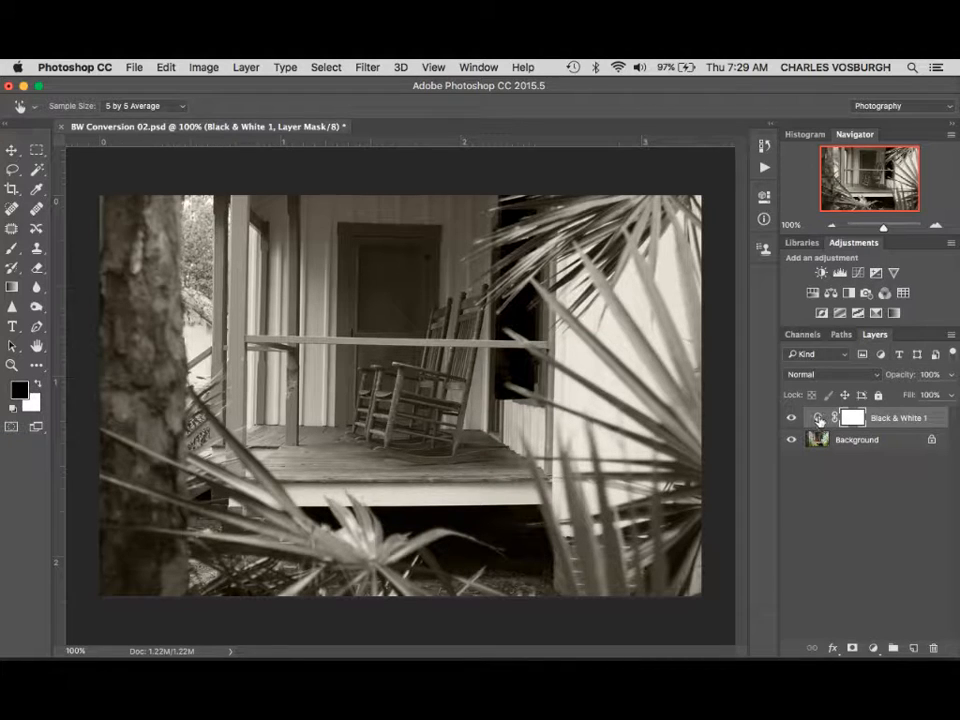
double_click(818, 420)
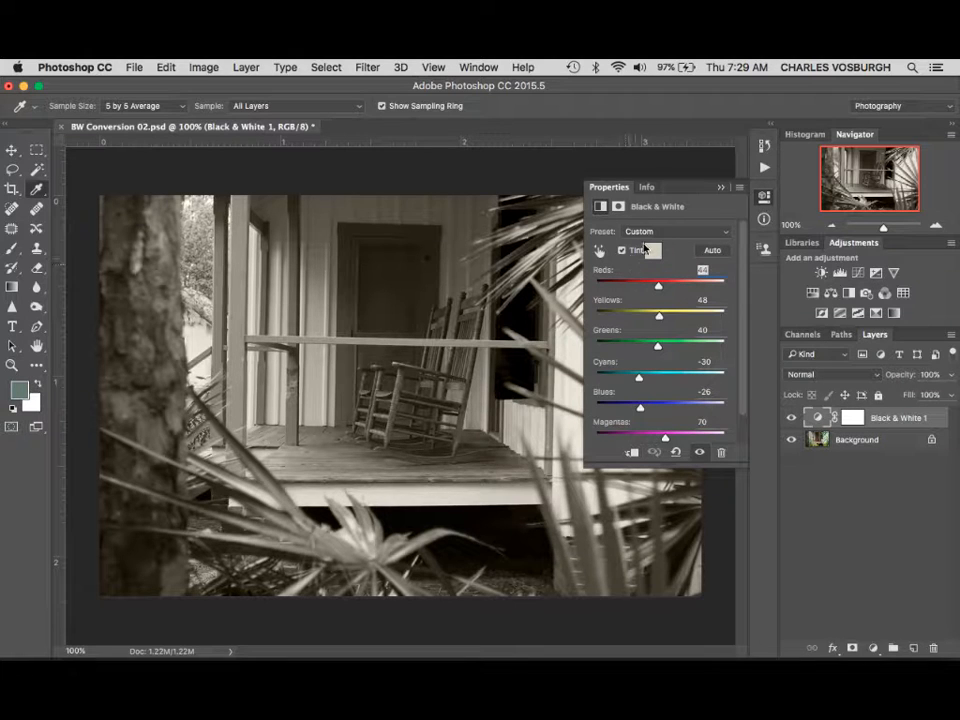
click(720, 190)
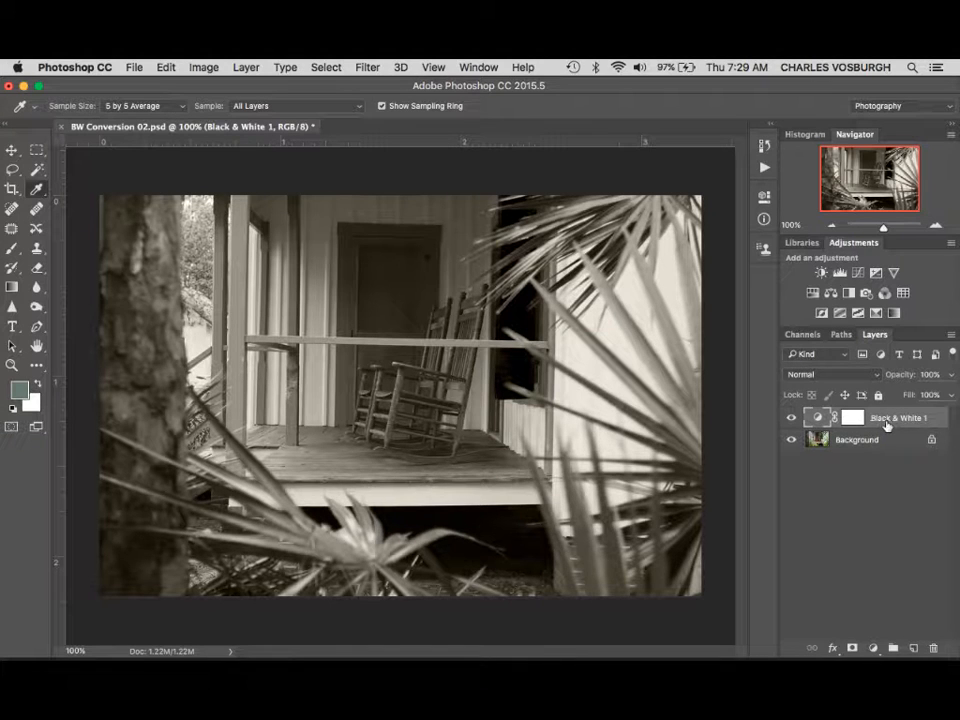
- Hide and show the Black & White 1 layer to compare the conversion with the original color photo
click(792, 420)
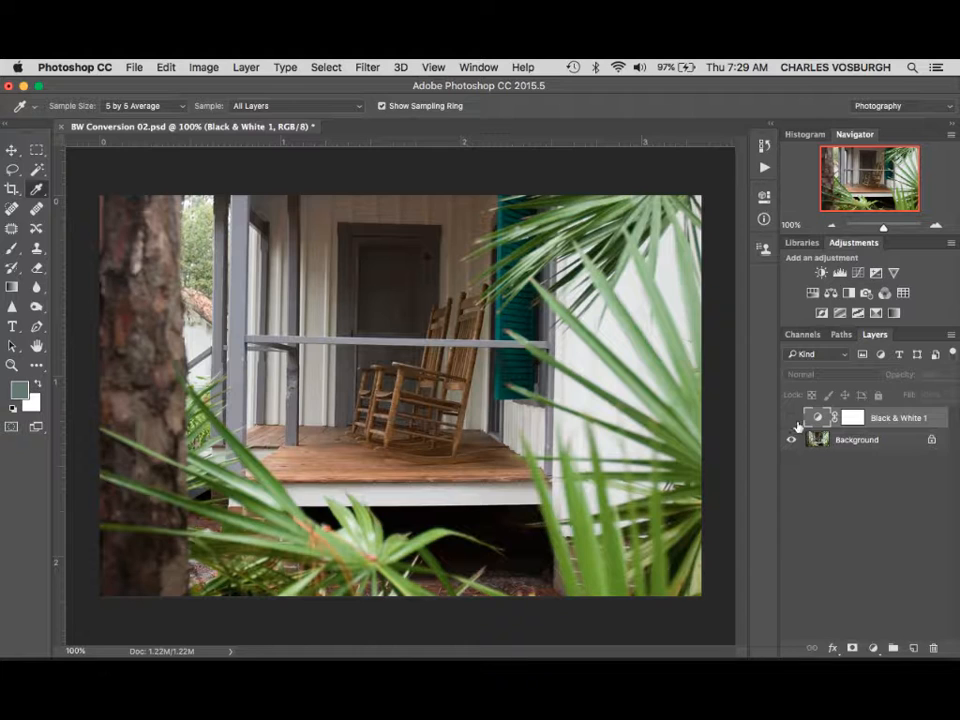
click(792, 418)
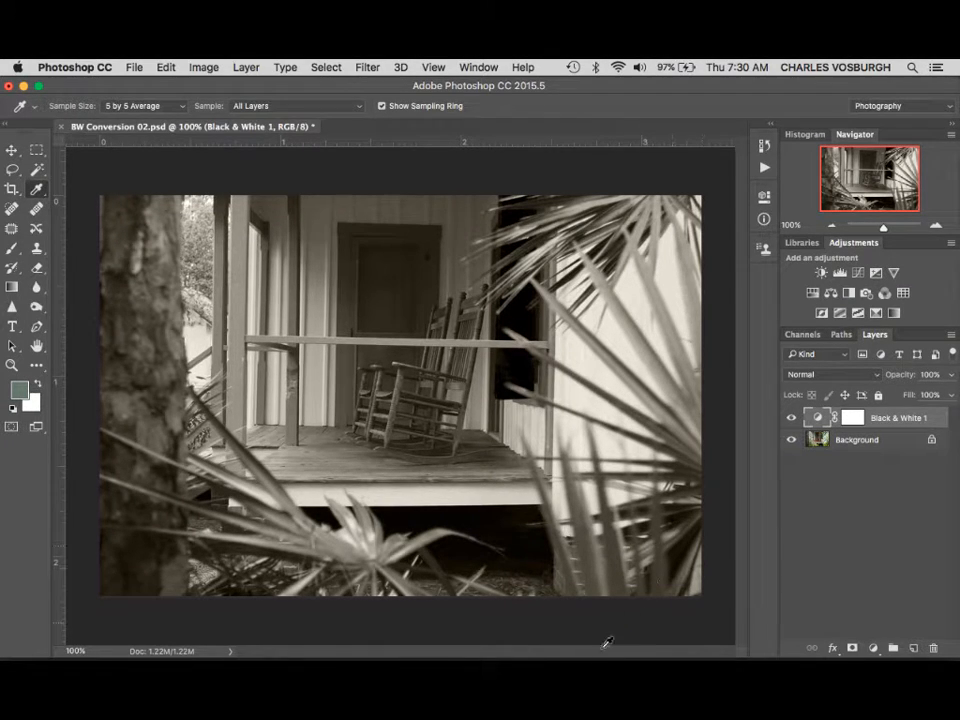
mouse_move(578, 655)
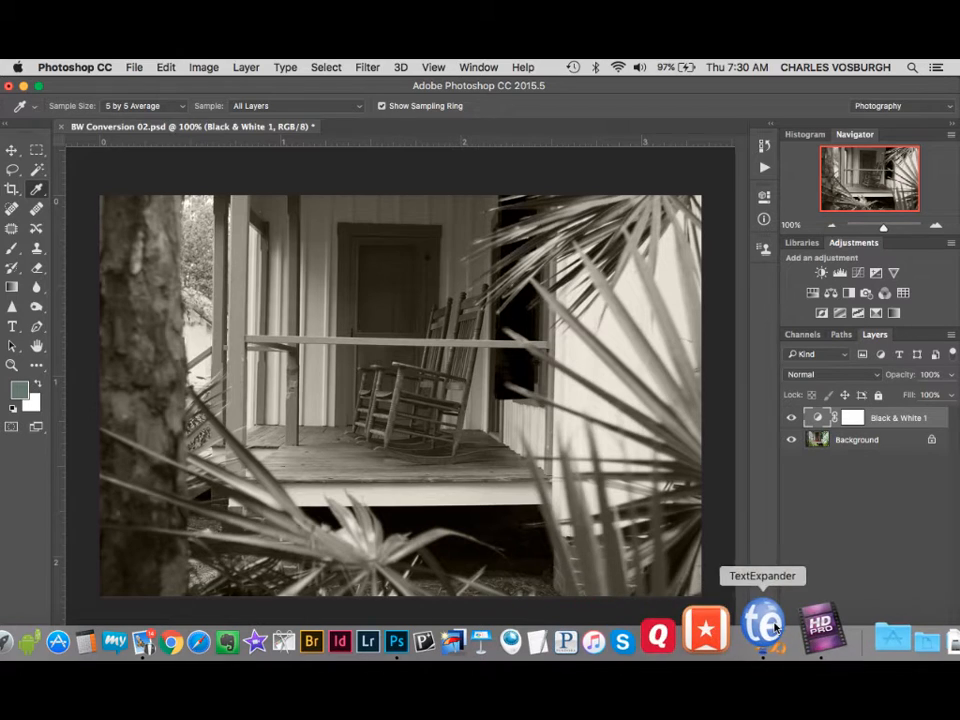
click(798, 610)
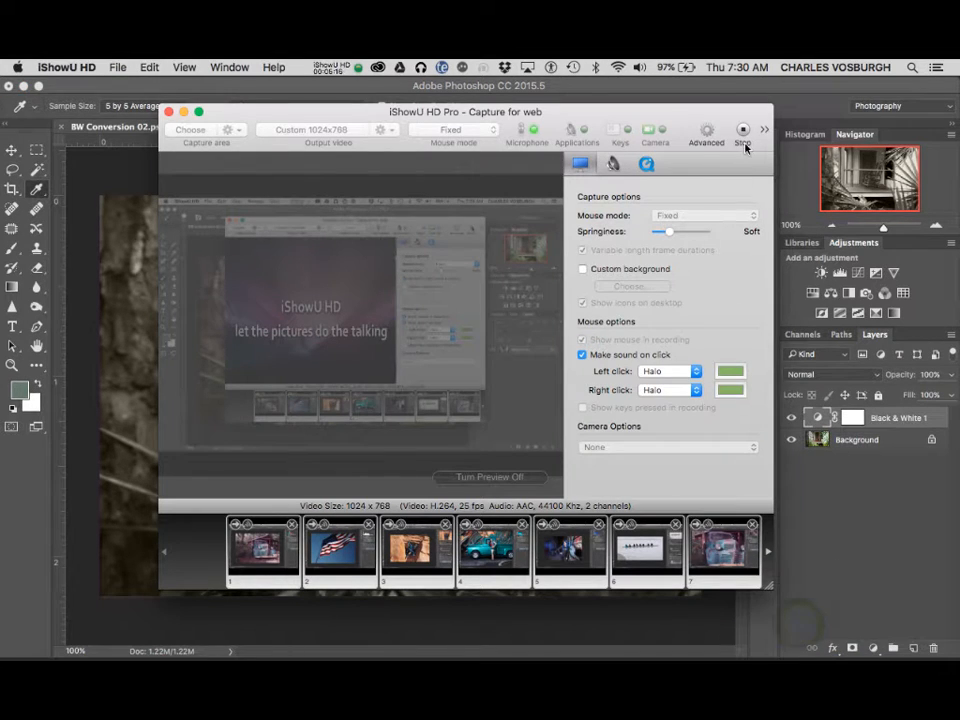